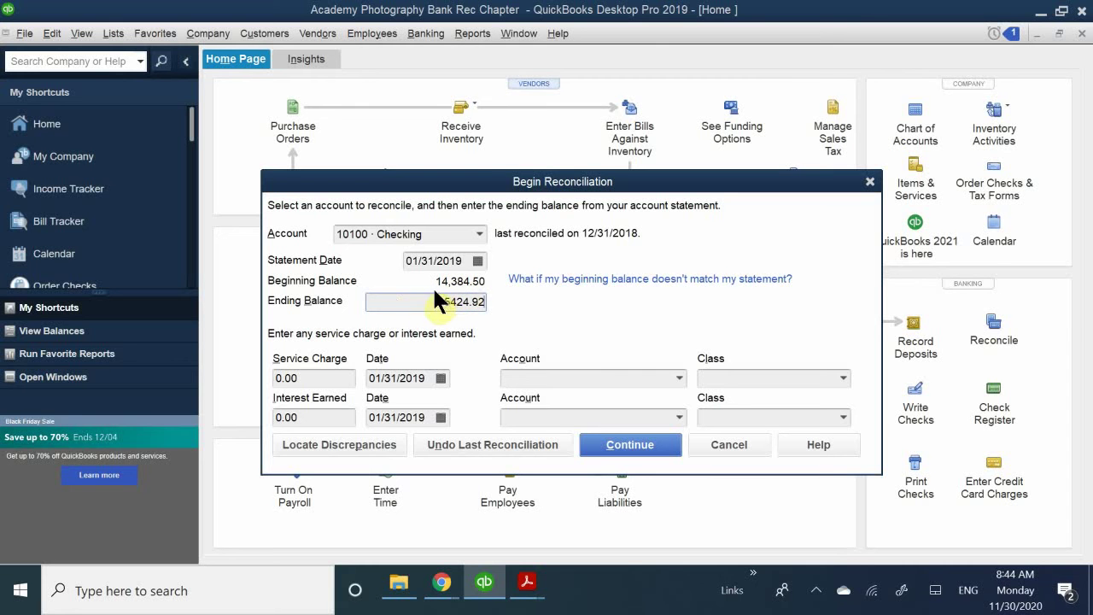
double_click(432, 301)
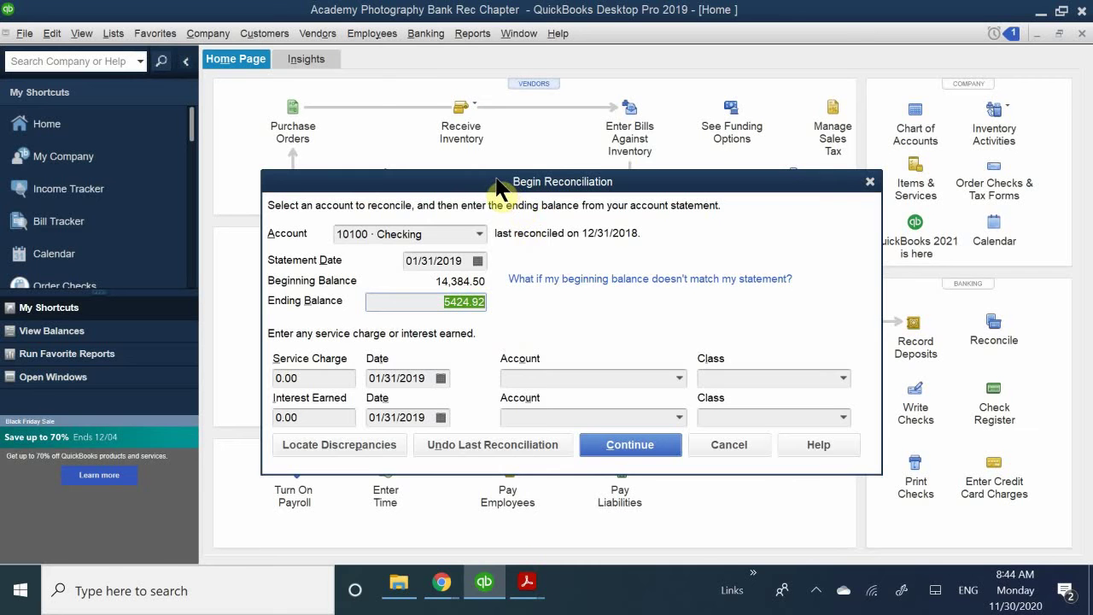
drag(502, 181, 527, 229)
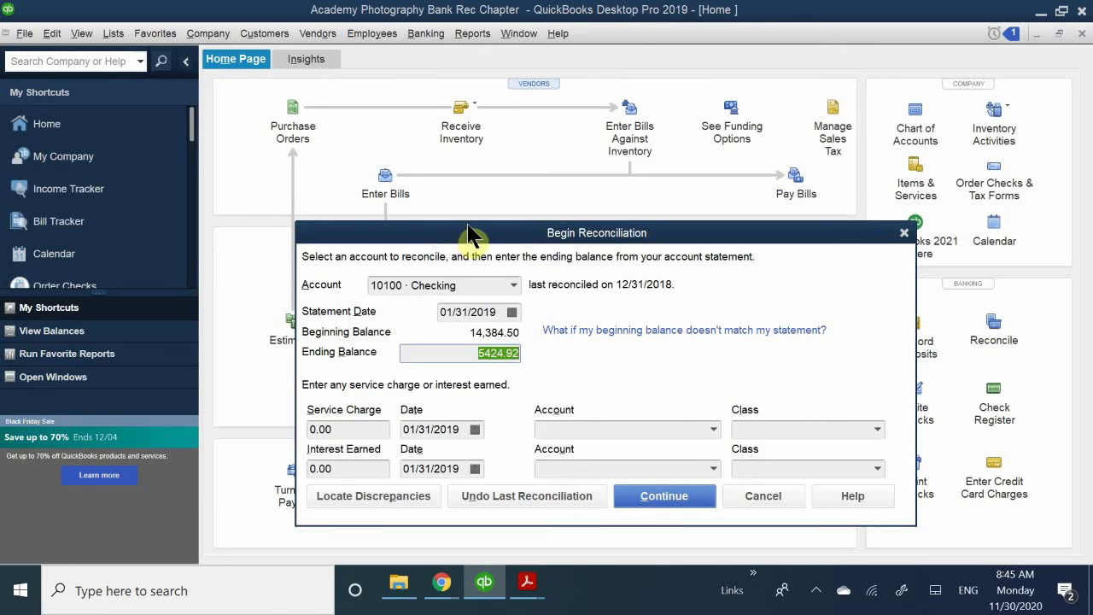
drag(468, 234, 467, 203)
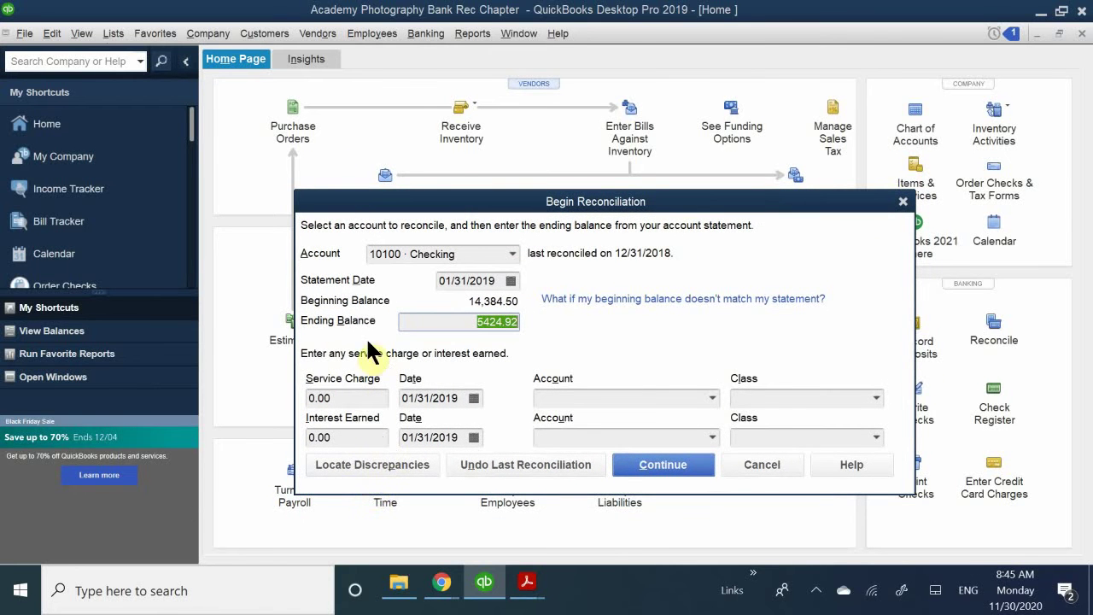
- Look up the service charge on the bank statement in QB CH 5.pdf and enter 10.00 as the reconciliation's service charge in QuickBooks
click(350, 396)
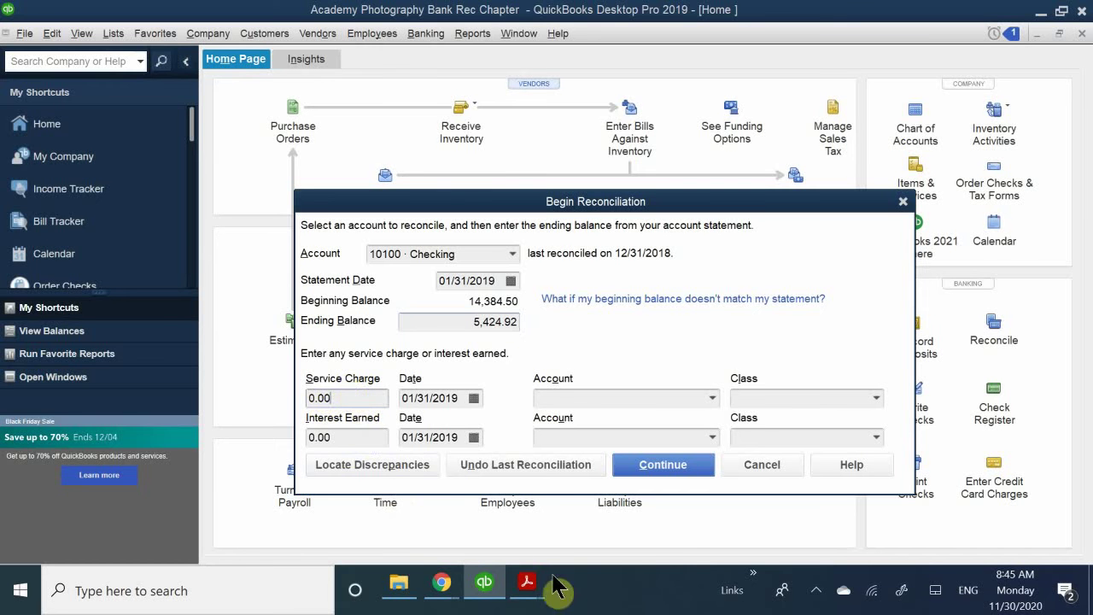
mouse_move(527, 589)
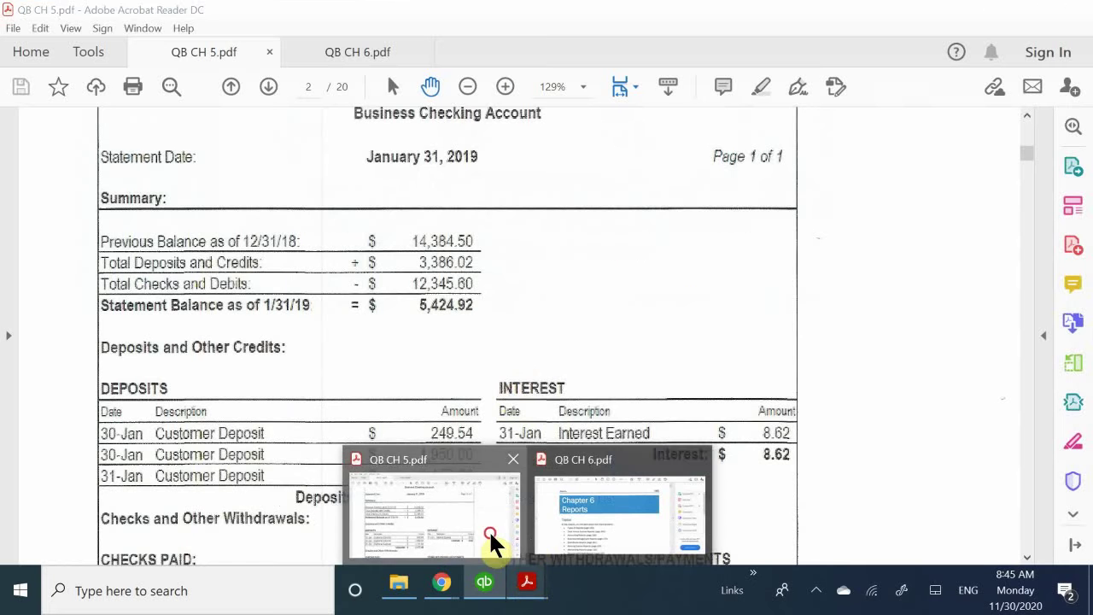
click(488, 534)
scroll(525, 358, down, 5)
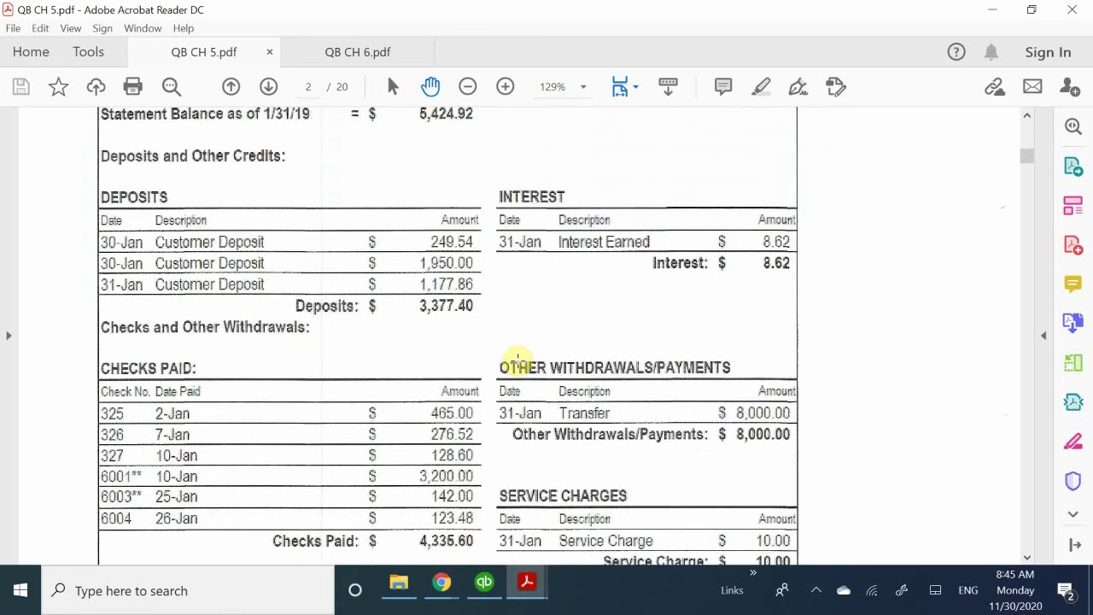
scroll(517, 359, down, 1)
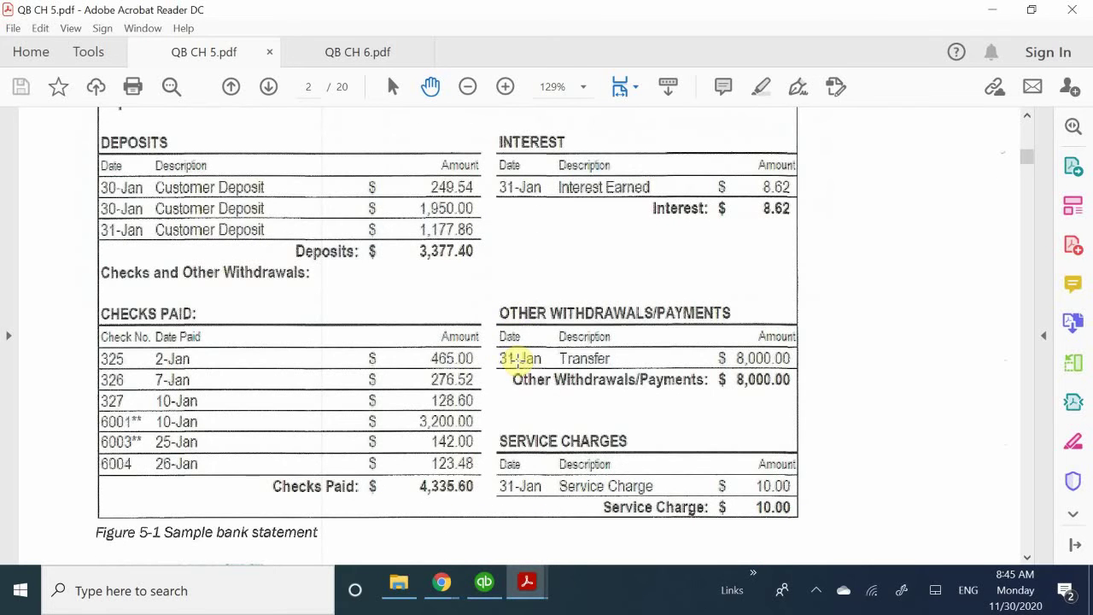
click(488, 583)
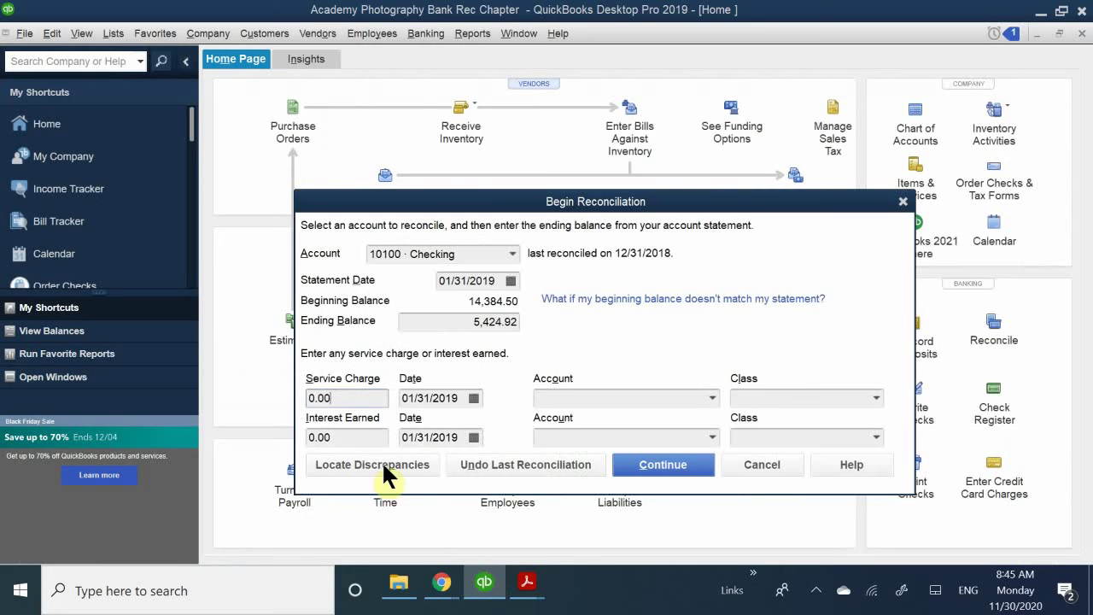
drag(346, 398, 299, 402)
text(10.00)
- Assign the service charge to the account 60400 · Bank Service Charges
click(573, 398)
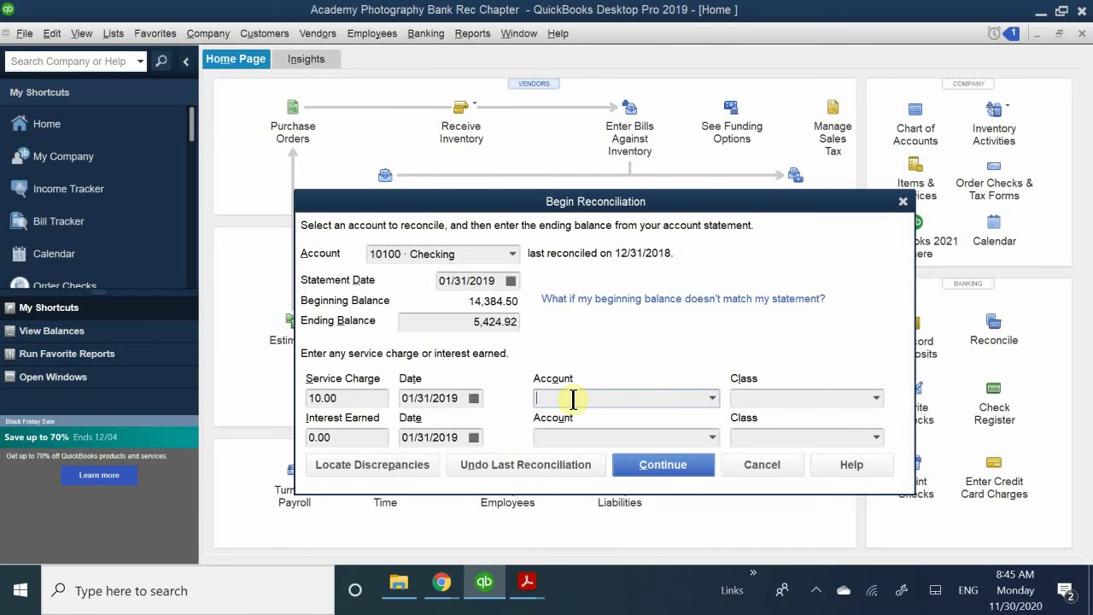
text(60300)
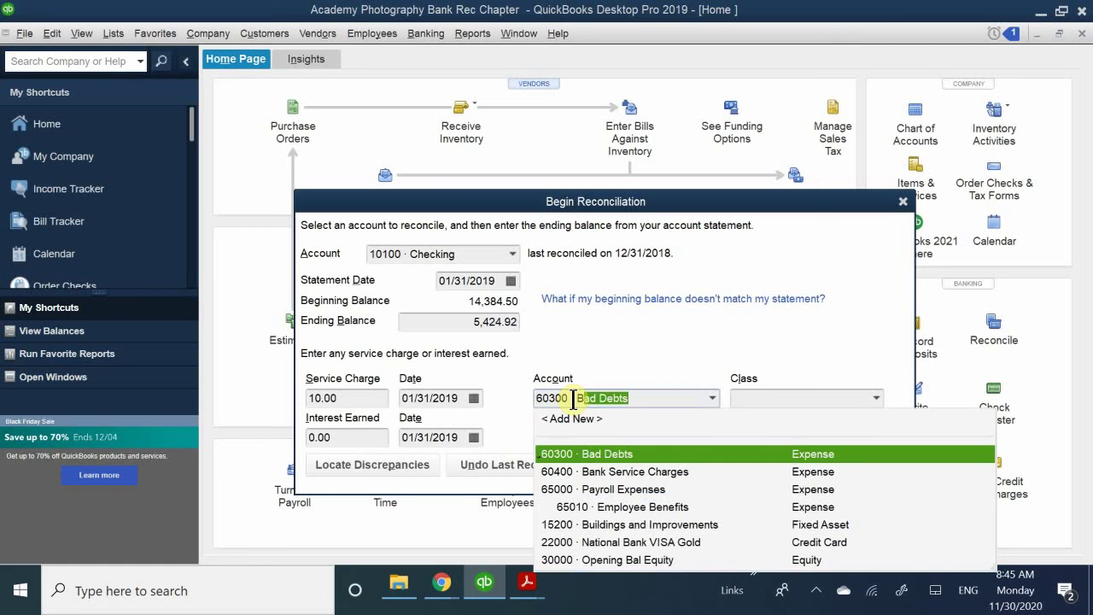
text(anj)
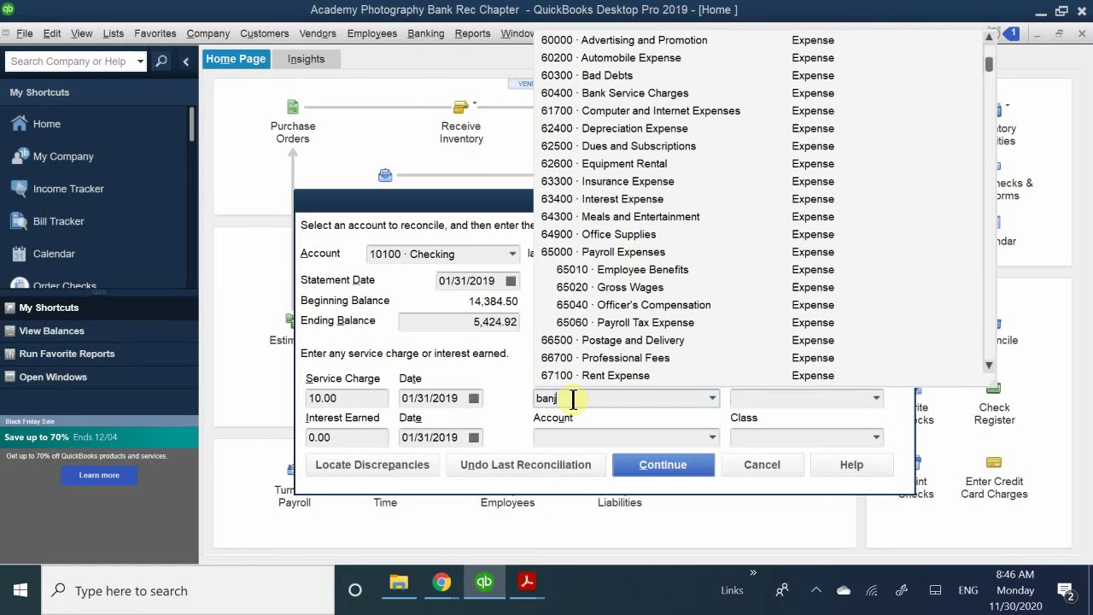
key(BackSpace)
text(k s)
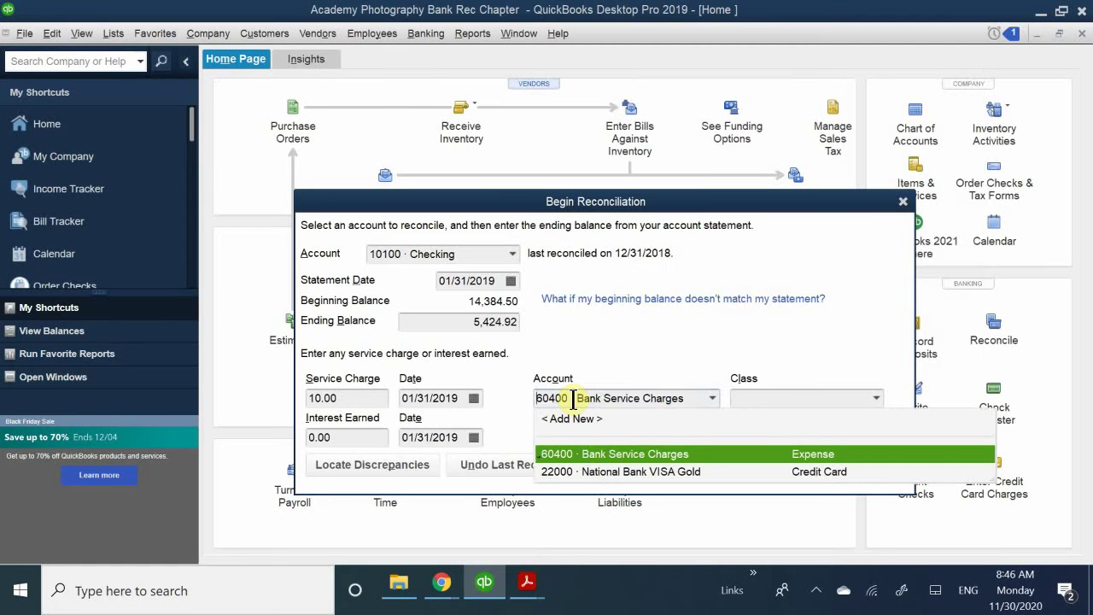
text(er)
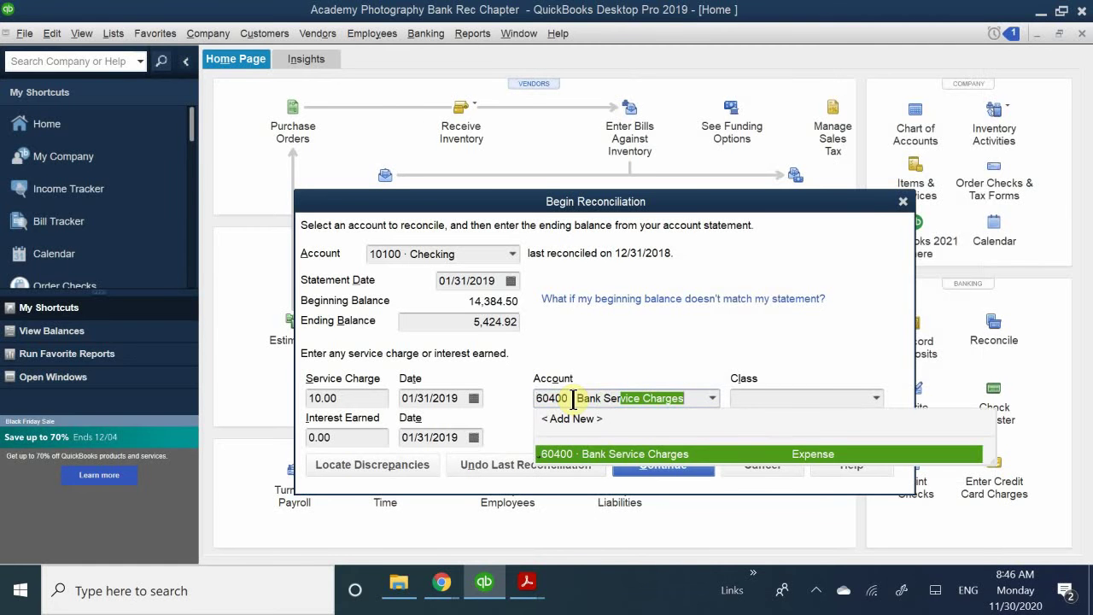
click(699, 398)
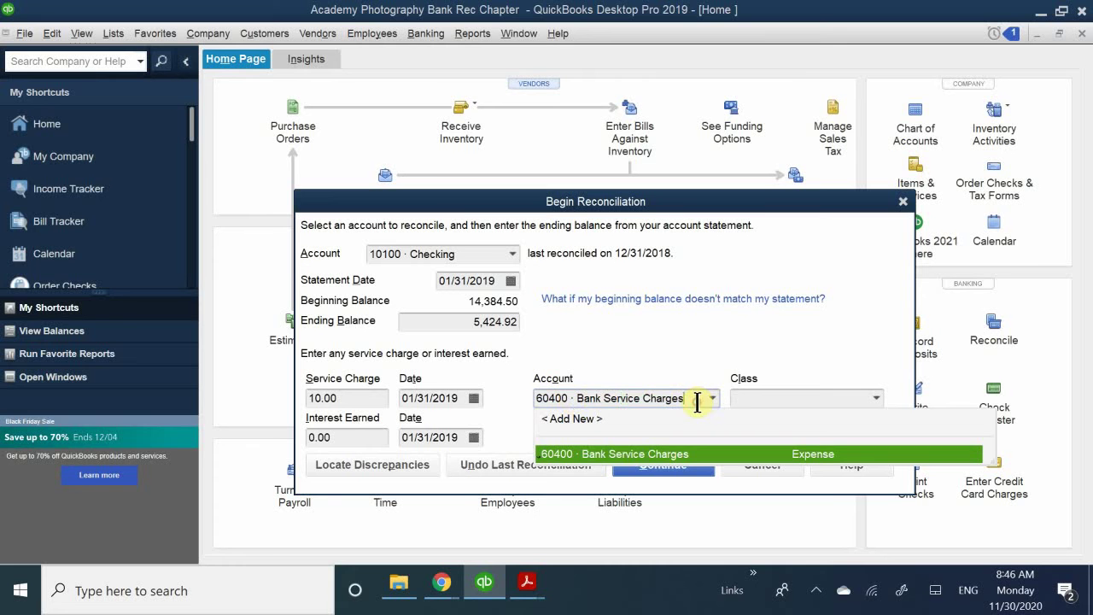
- Switch to the Google Meet call in Chrome, admit the waiting participant, and return to QuickBooks
click(450, 588)
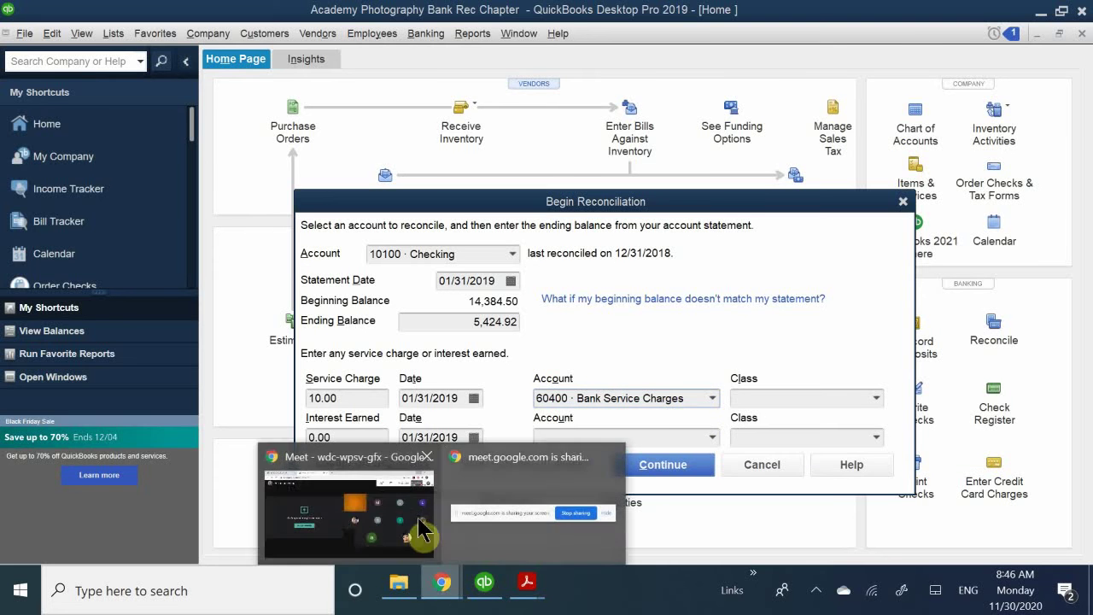
click(411, 515)
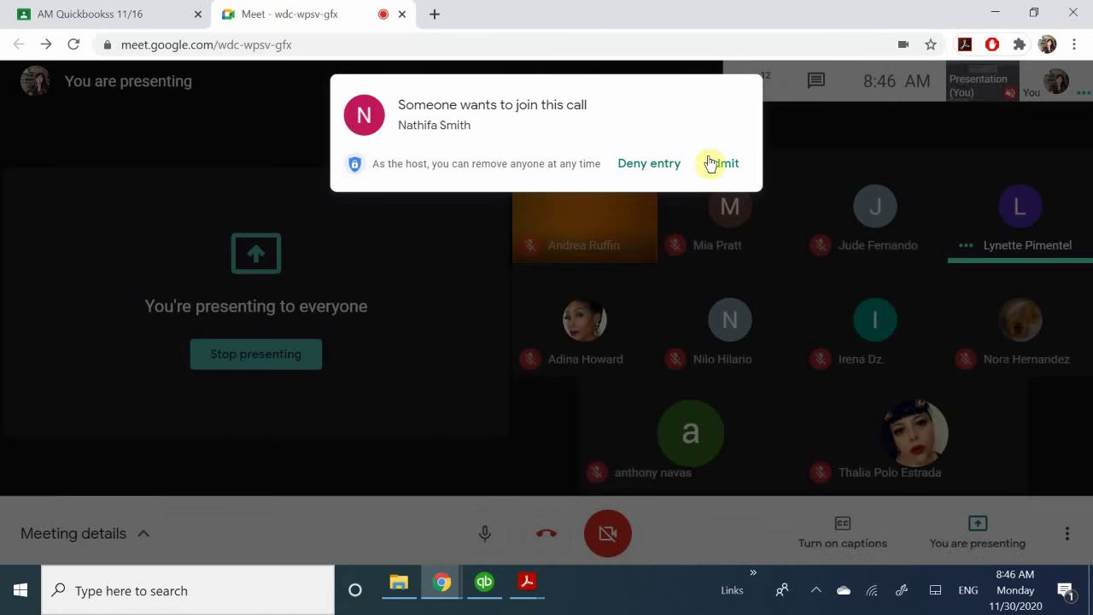
click(735, 161)
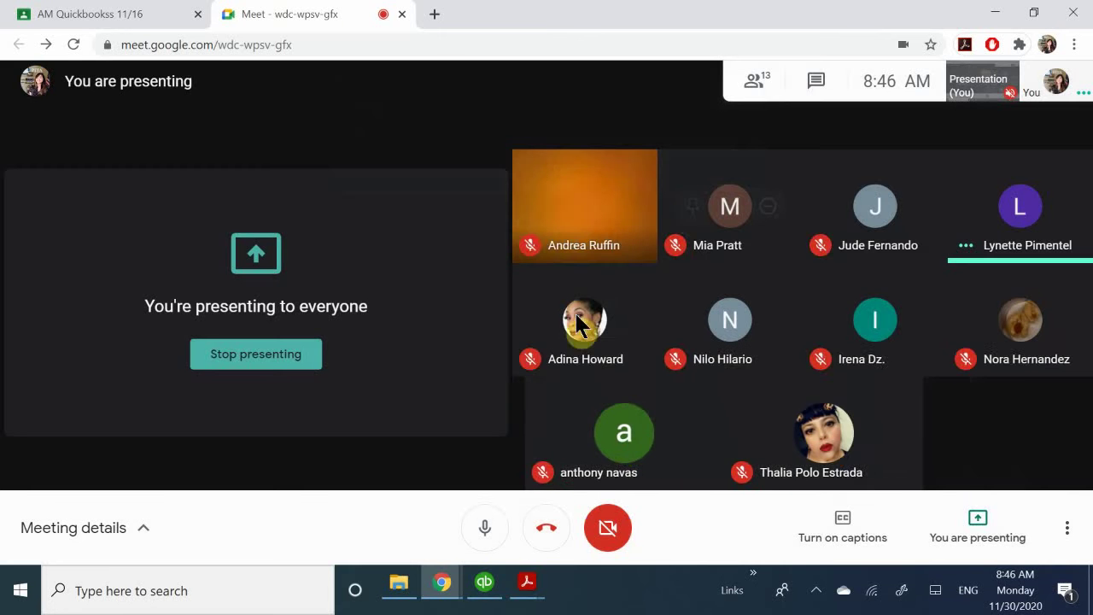
mouse_move(444, 588)
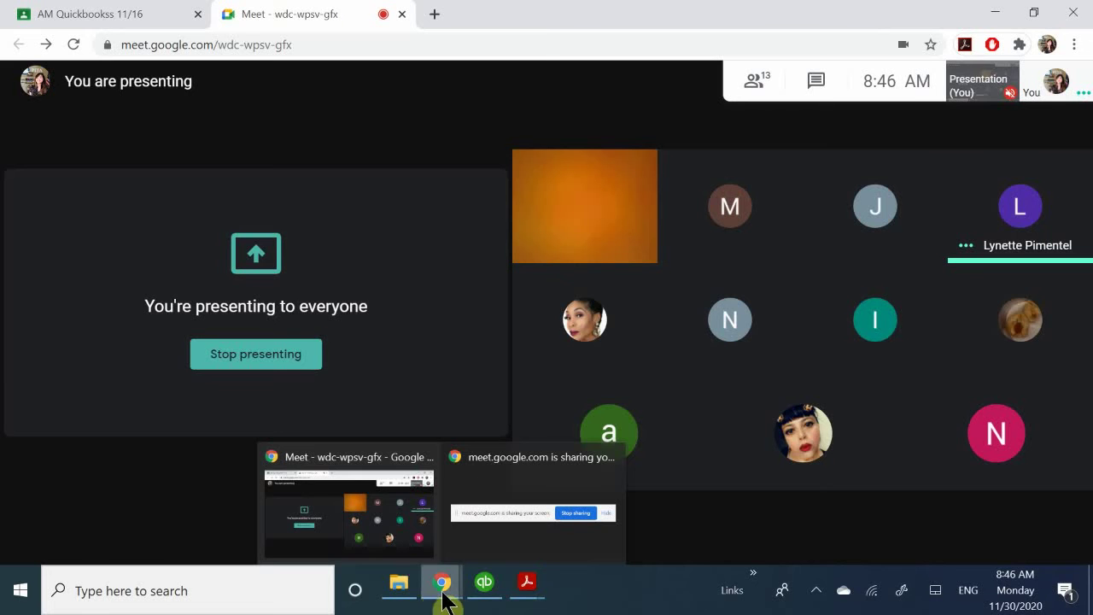
click(484, 587)
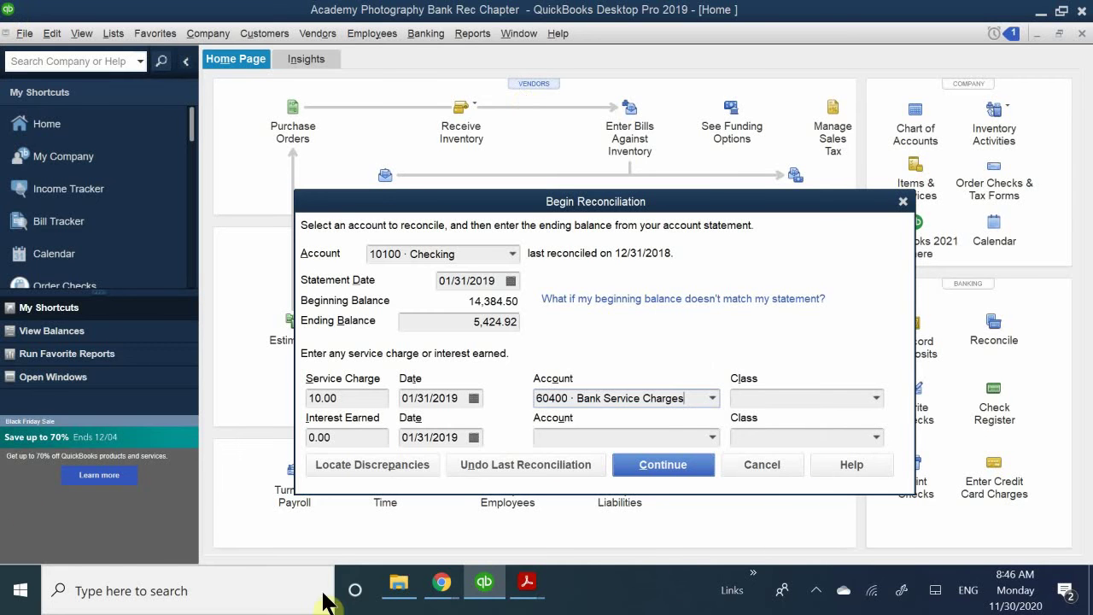
- Set the class of the service charge to Overhead
click(758, 398)
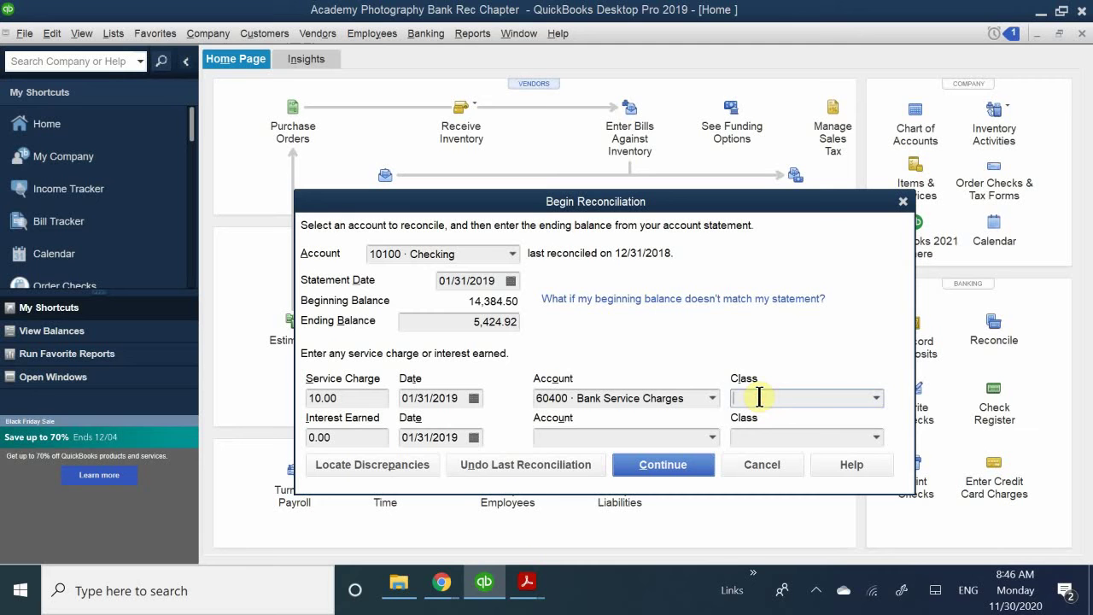
text(p)
key(BackSpace)
text(o)
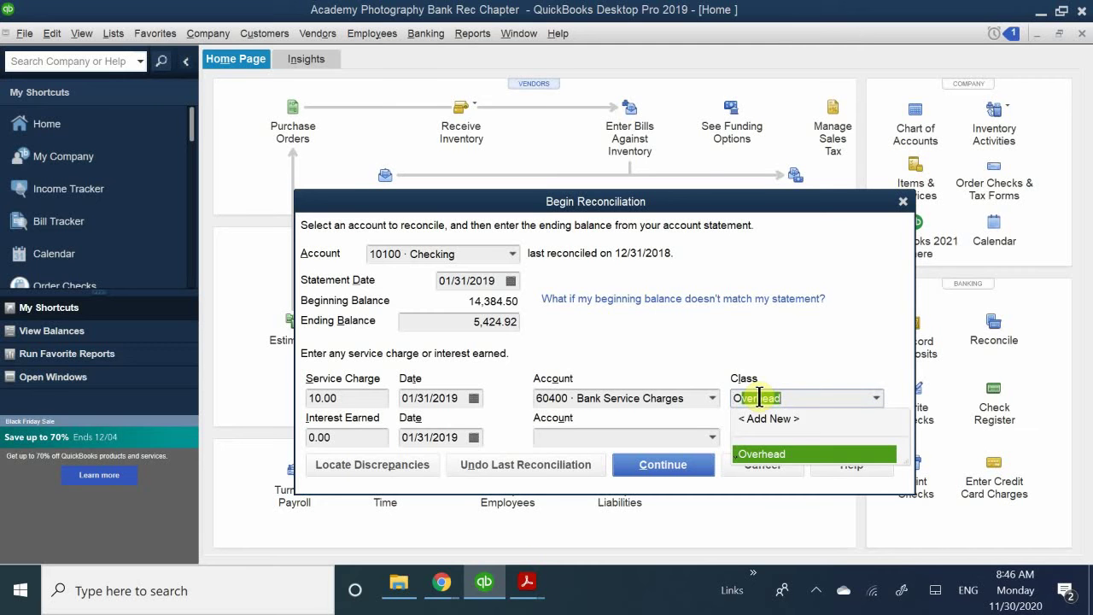
click(766, 453)
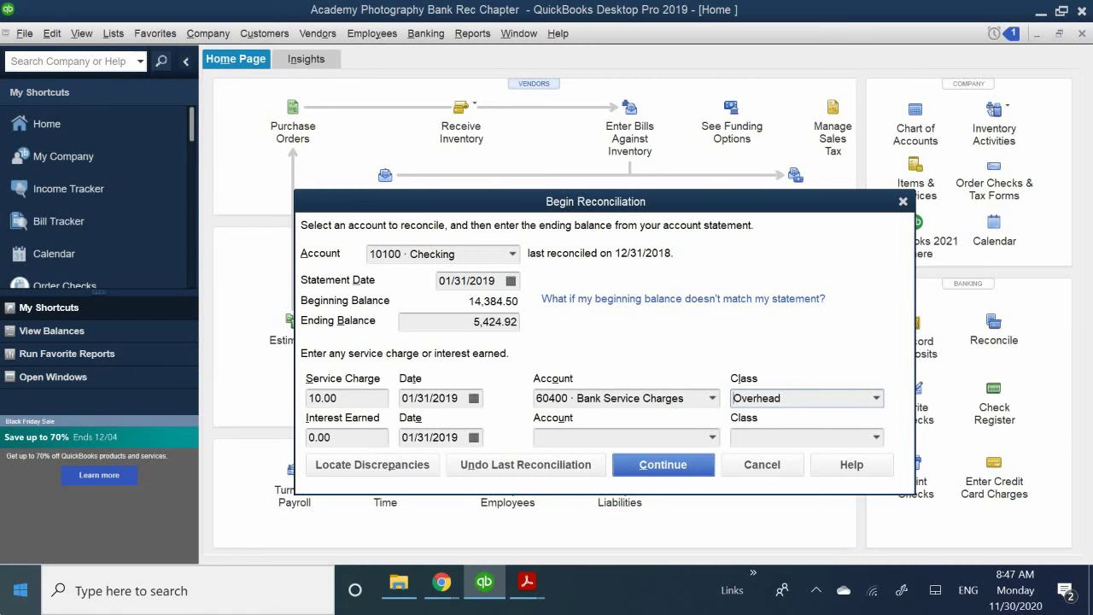
- Enter 8.62 as the interest earned and assign it to the account 70200 · Interest Income
click(361, 436)
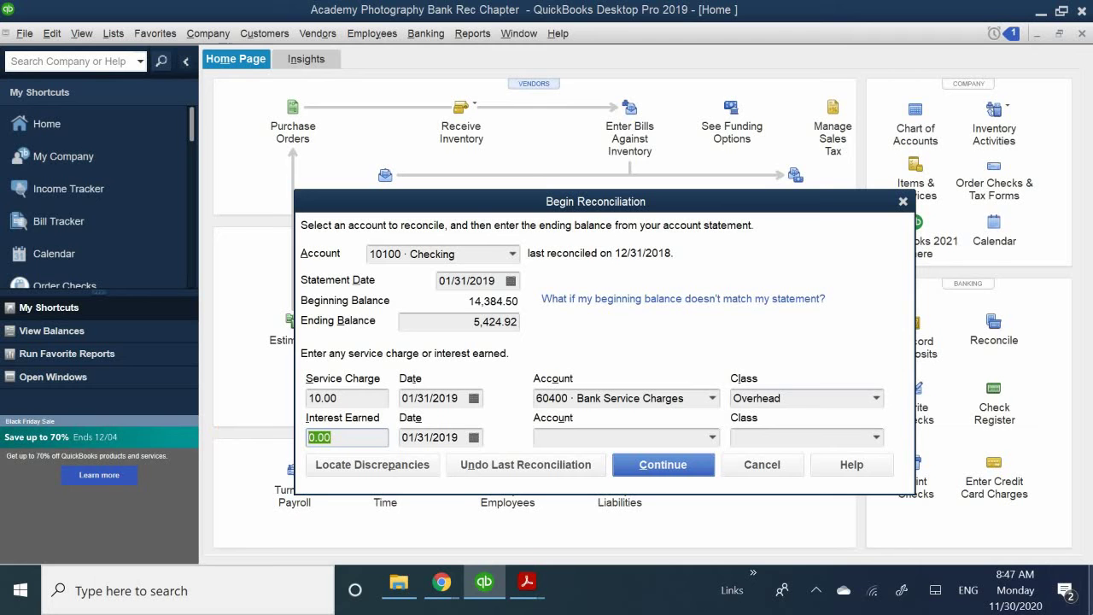
text(8.62)
click(551, 437)
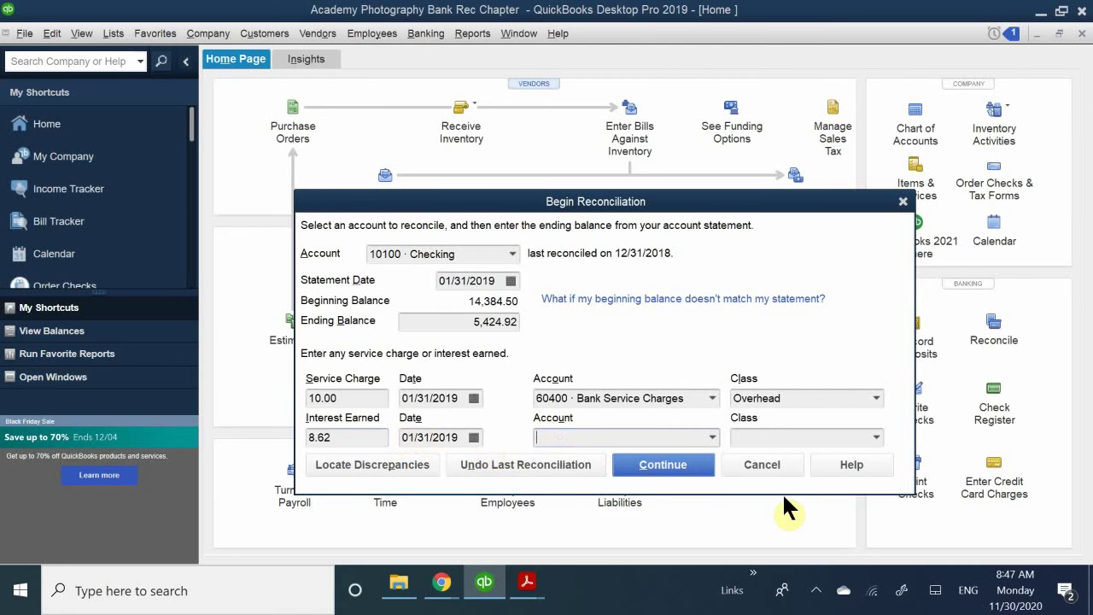
text(in)
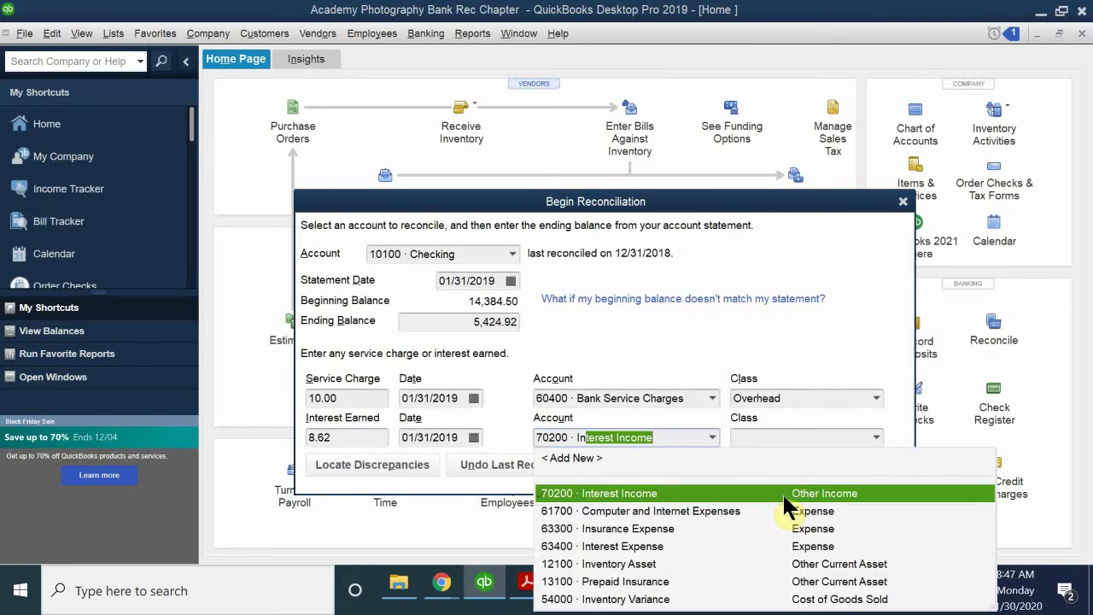
text(tre)
key(BackSpace)
key(BackSpace)
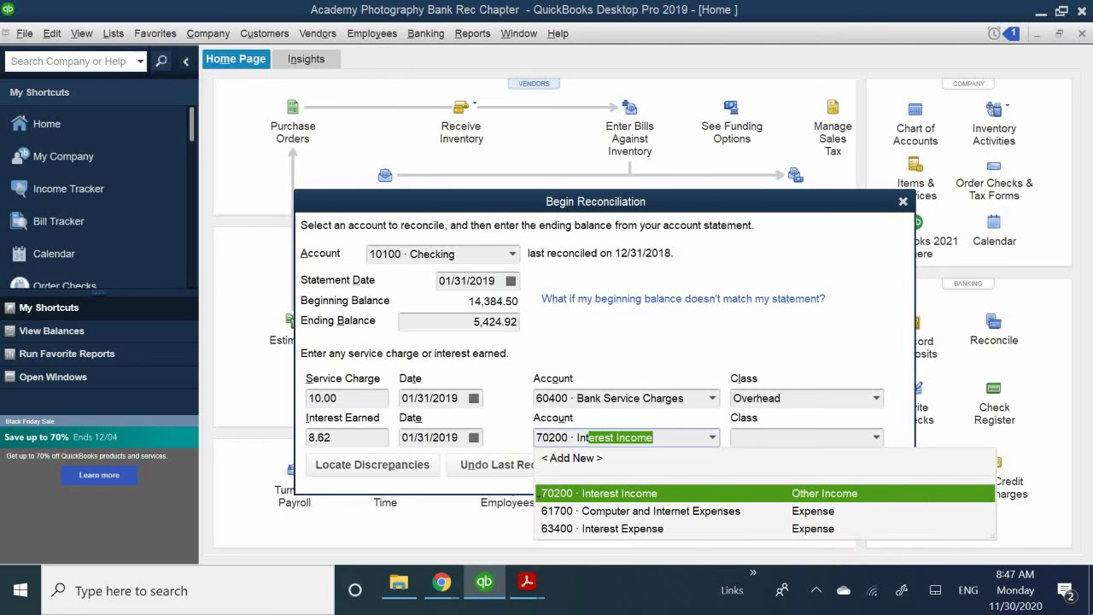
click(683, 486)
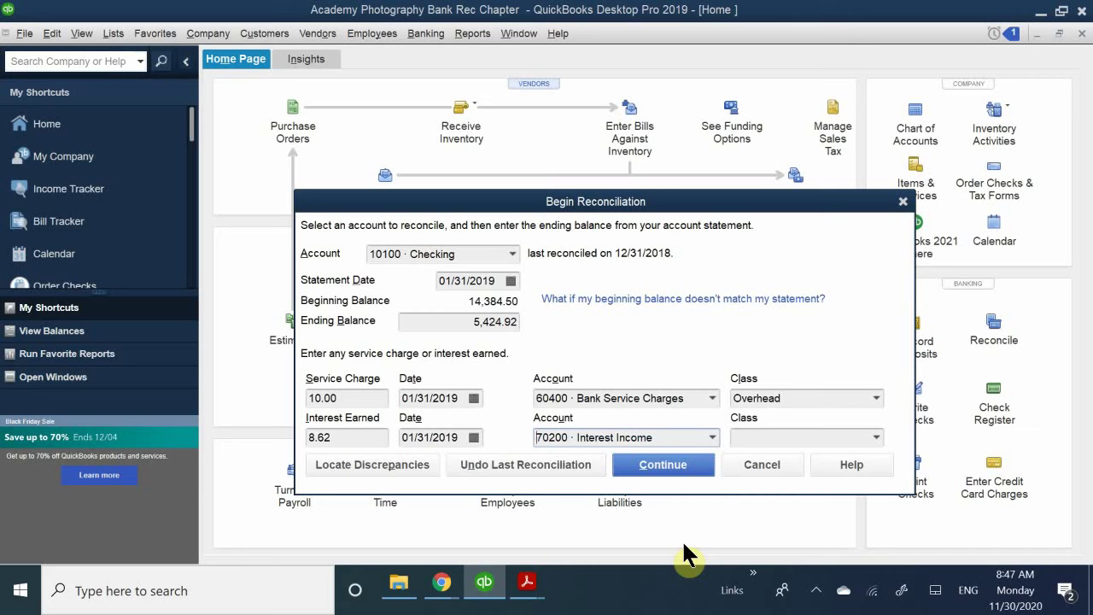
- Set the class of the interest earned to Overhead
click(772, 437)
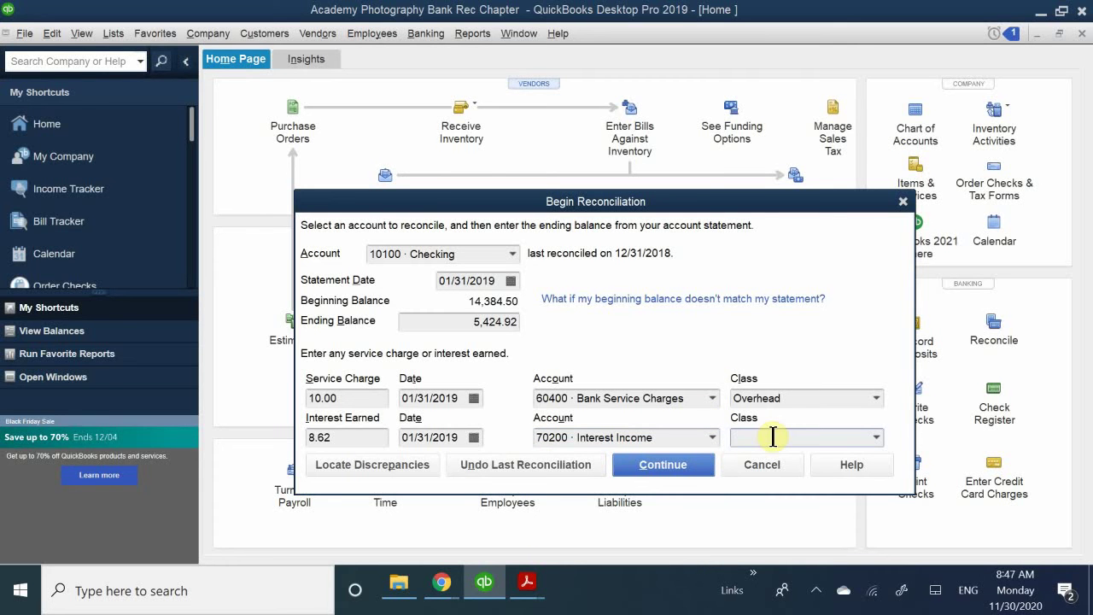
text(Overhead)
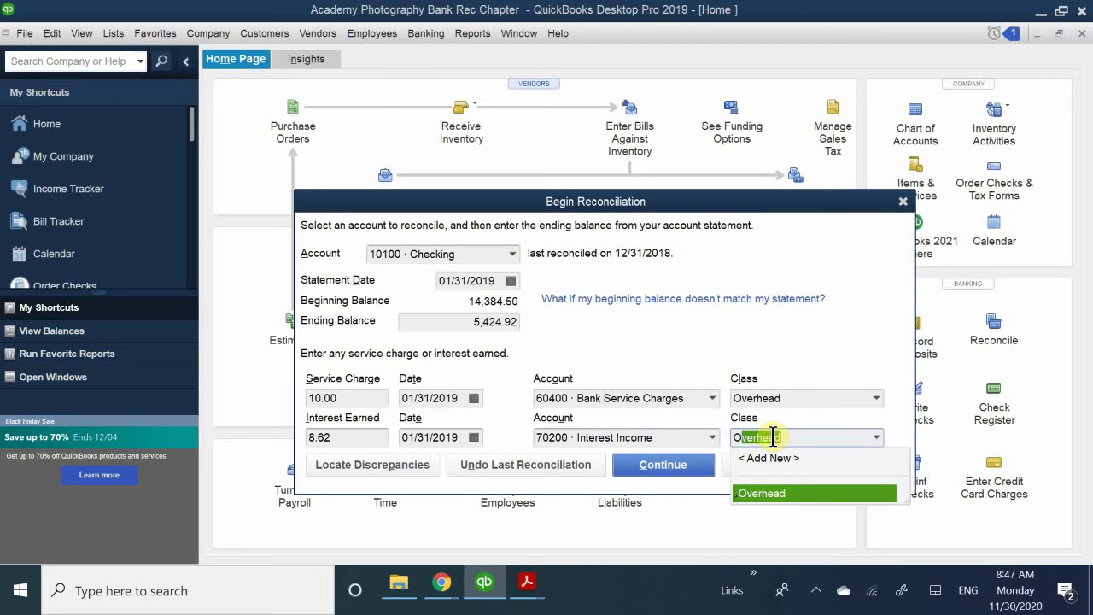
click(778, 486)
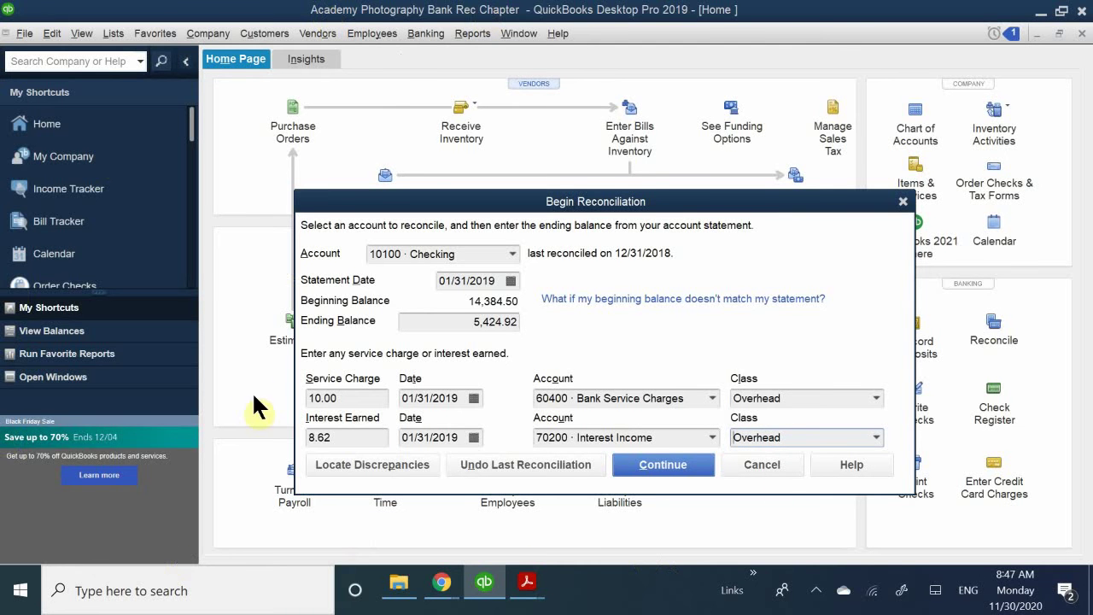
- Continue to the Checking account's reconciliation list and hide the transactions dated after the statement's end date
drag(490, 205, 491, 178)
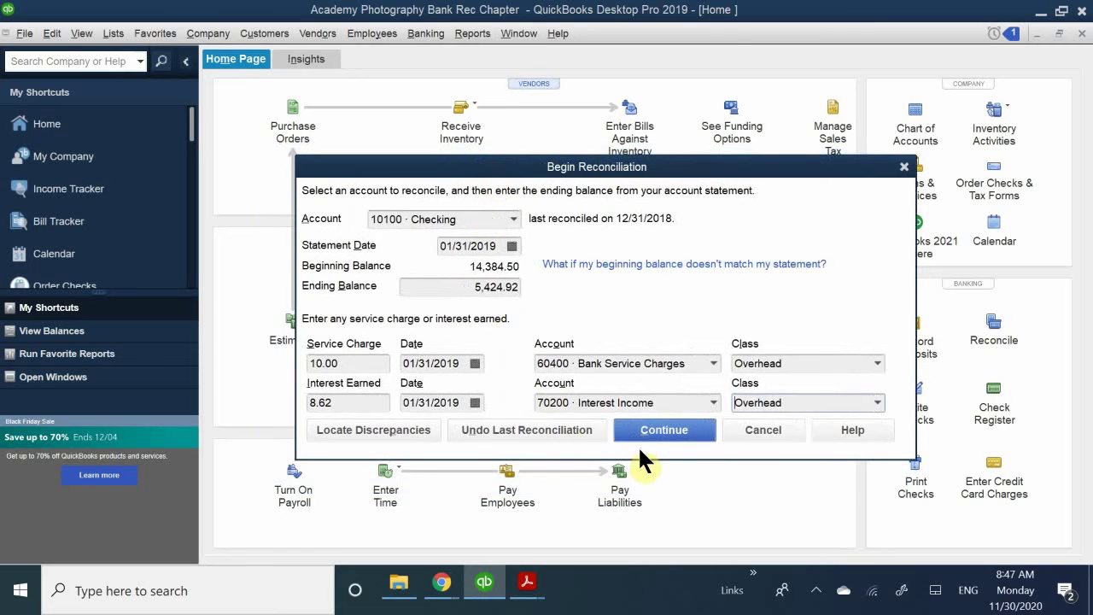
click(667, 431)
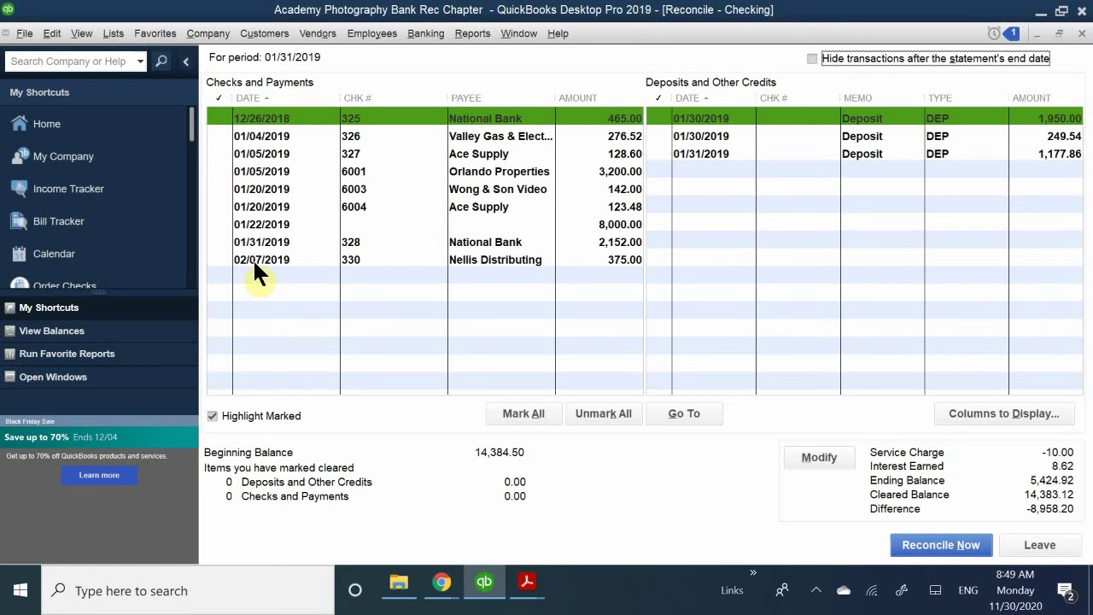
click(863, 58)
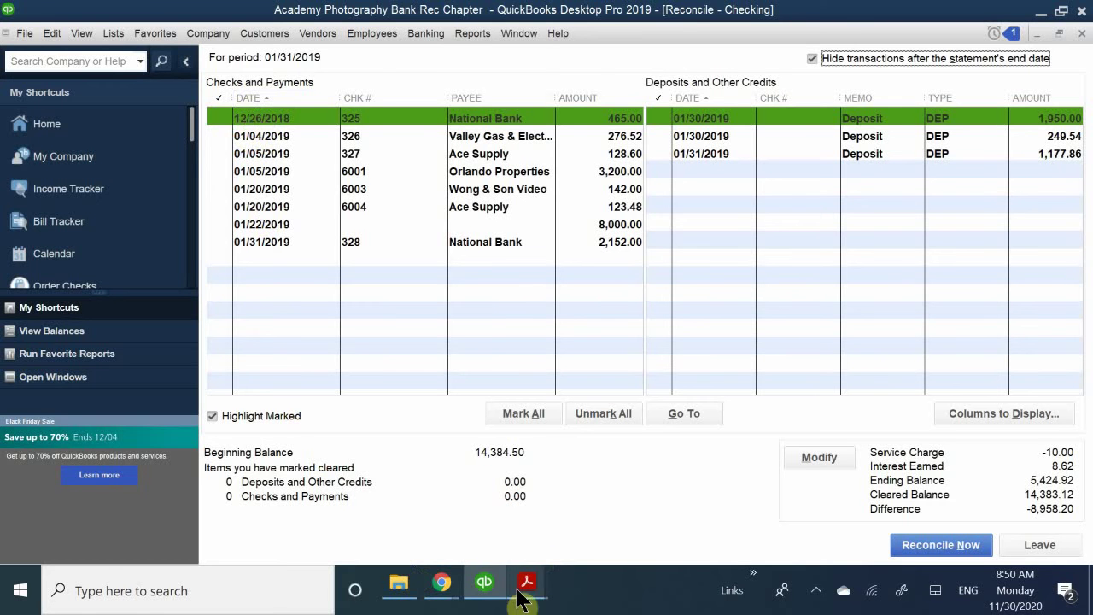
- Switch to QB CH 5.pdf in Acrobat Reader and examine the deposits and checks listed on the January bank statement
mouse_move(528, 587)
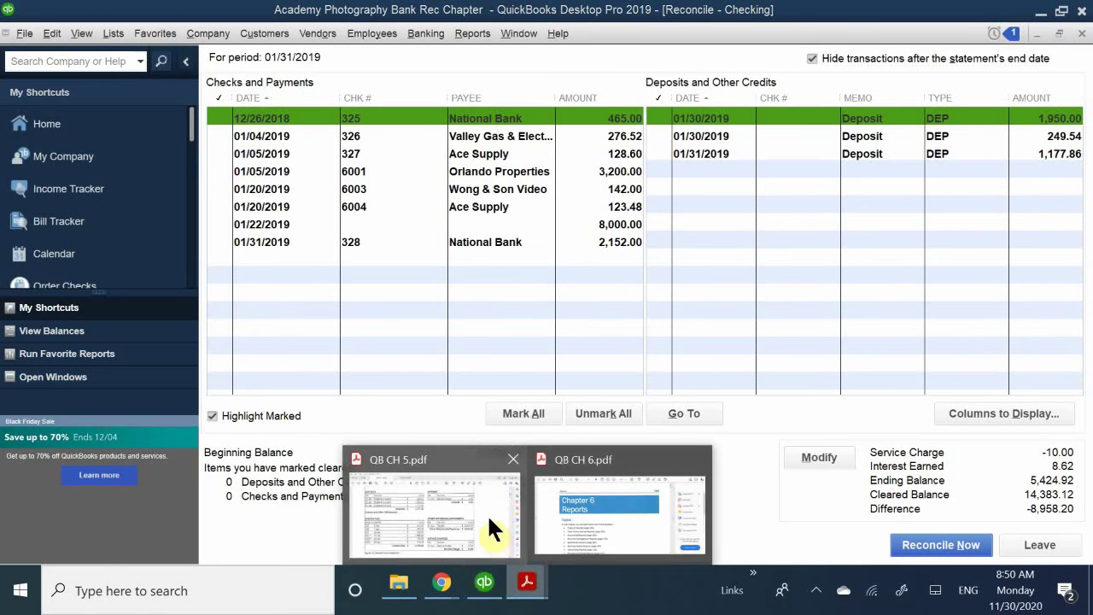
click(489, 470)
scroll(189, 380, up, 4)
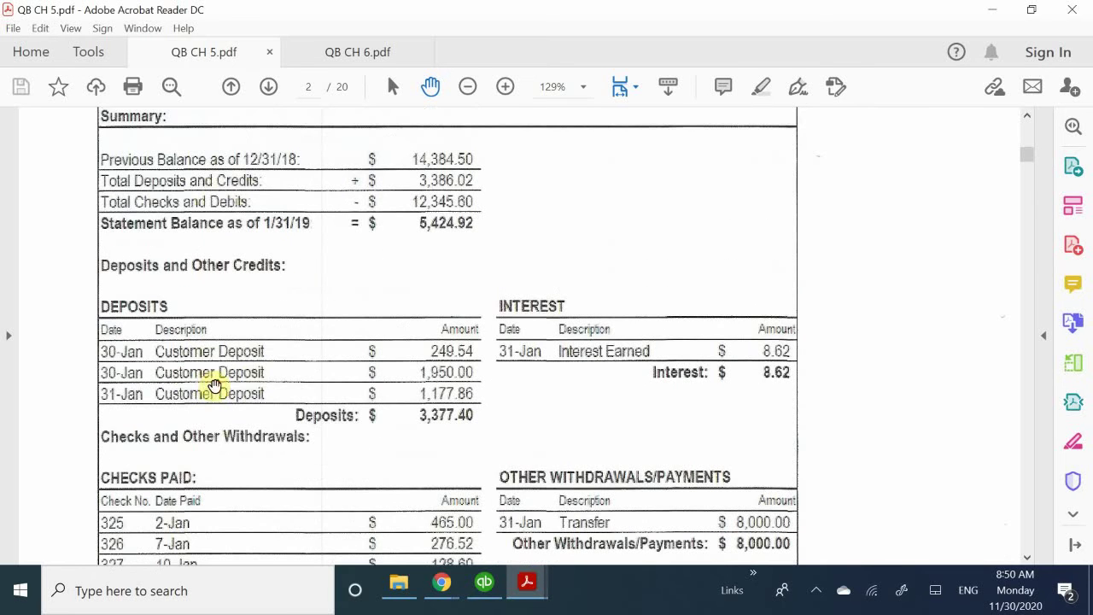
scroll(312, 355, up, 3)
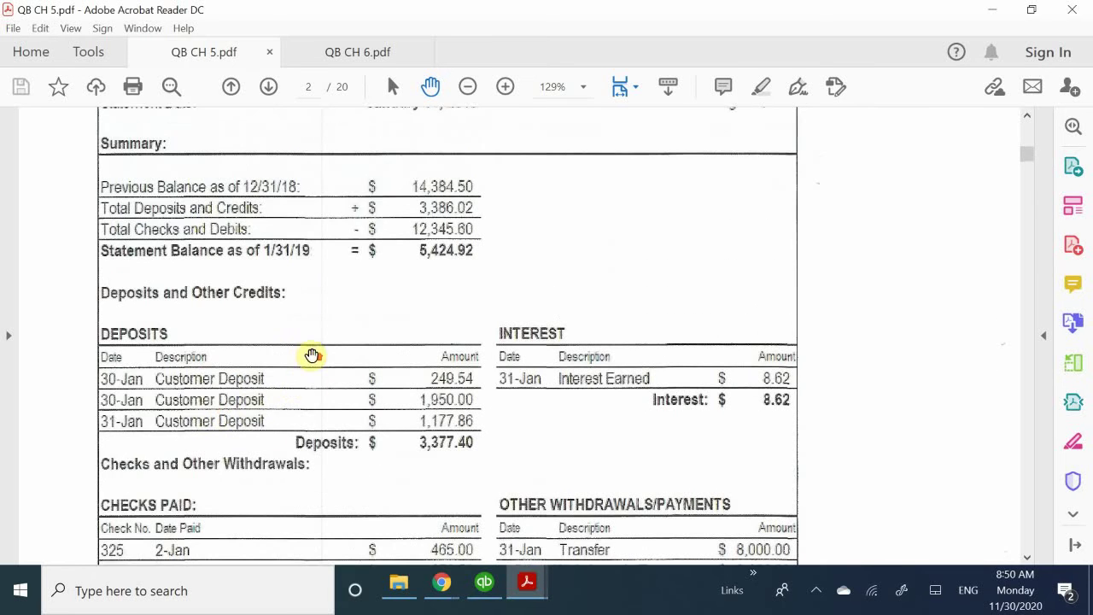
scroll(311, 356, down, 3)
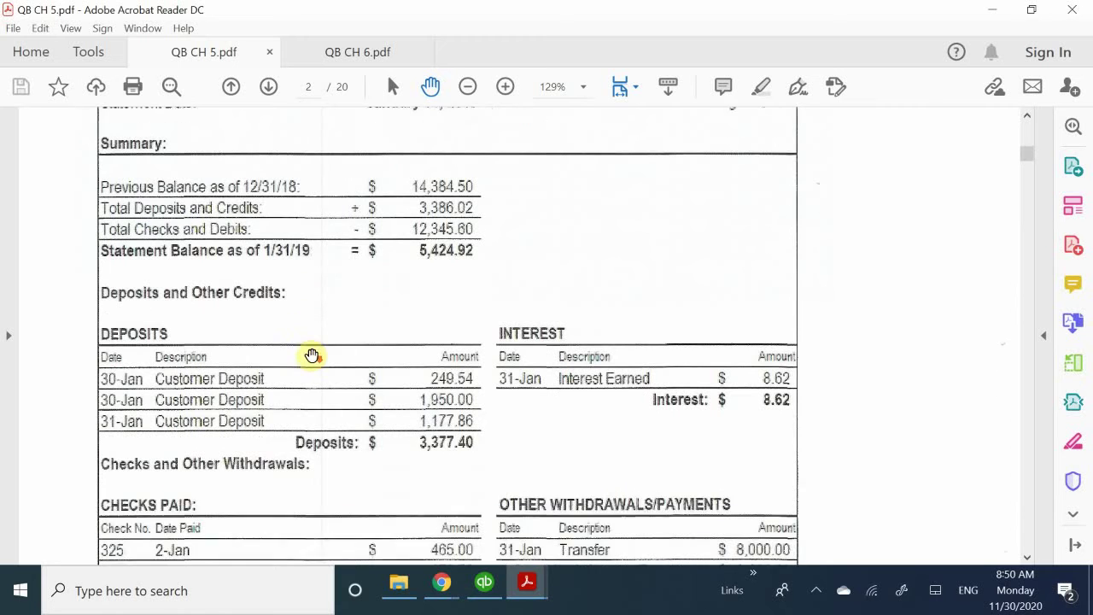